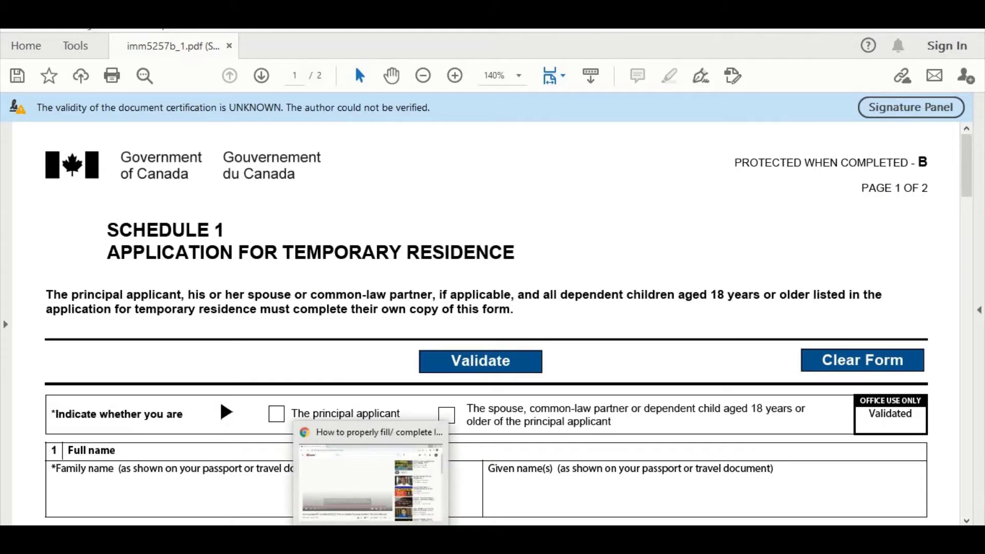
Bring up the form-filling tutorial video, then return to the Schedule 1 form.
click(371, 539)
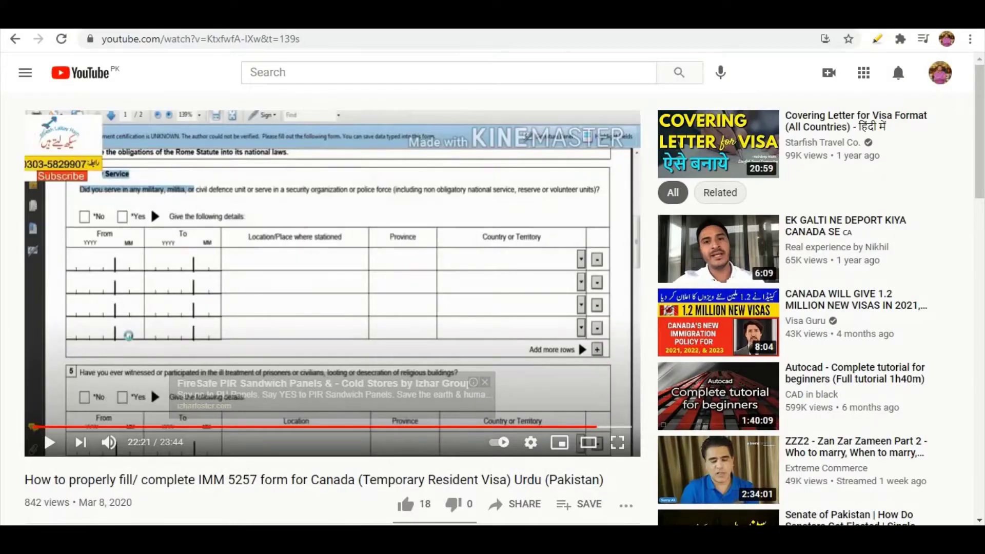
key(alt+Tab)
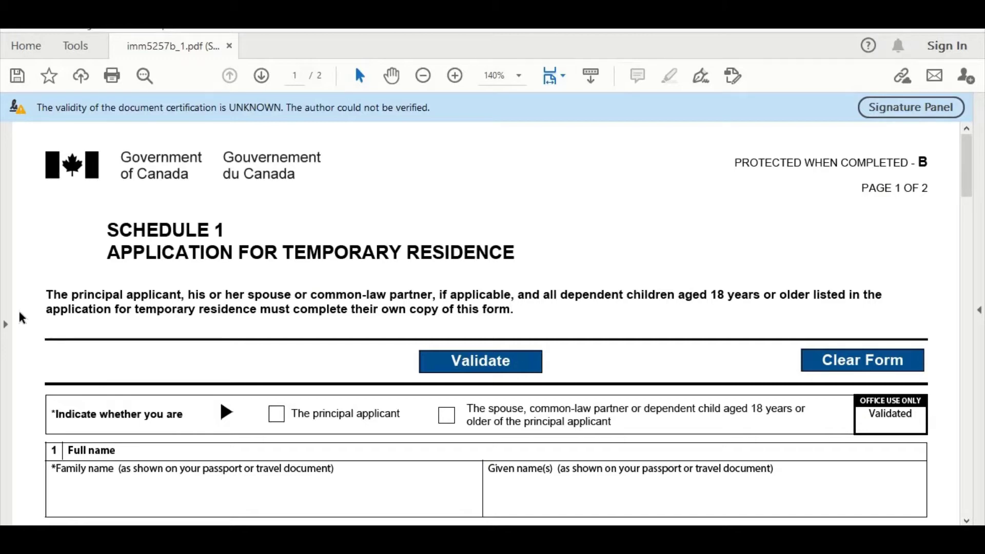
scroll(19, 313, down, 1)
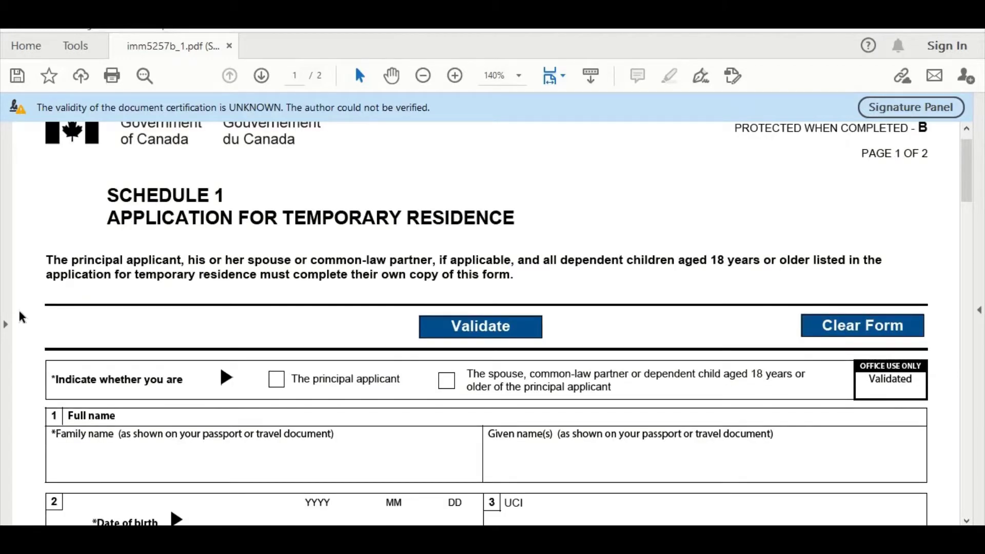
scroll(19, 313, up, 1)
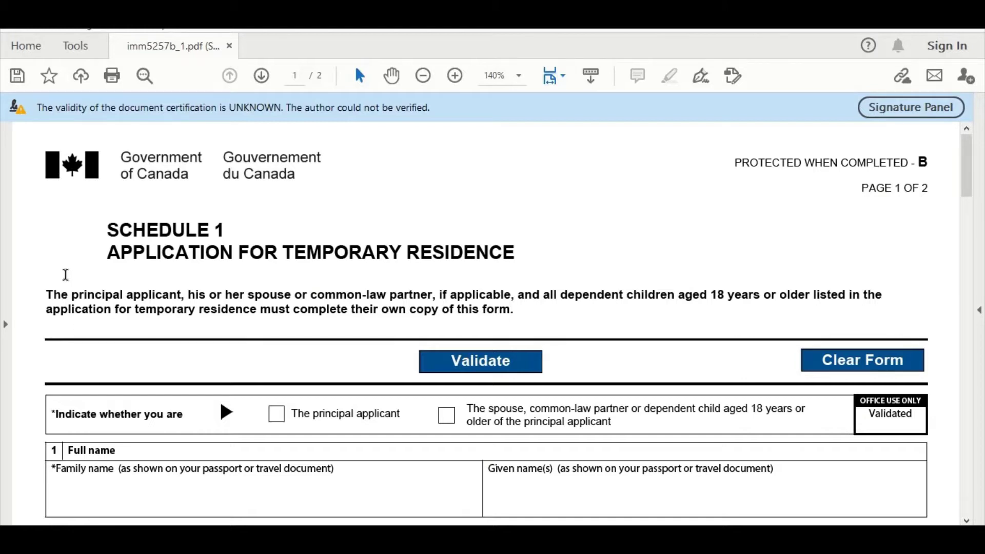
scroll(56, 288, down, 3)
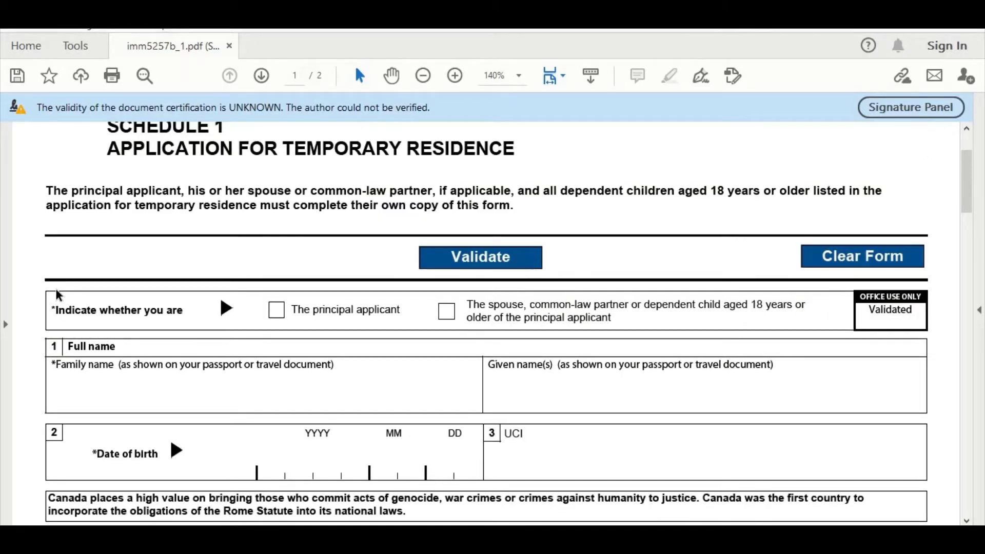
scroll(56, 293, down, 6)
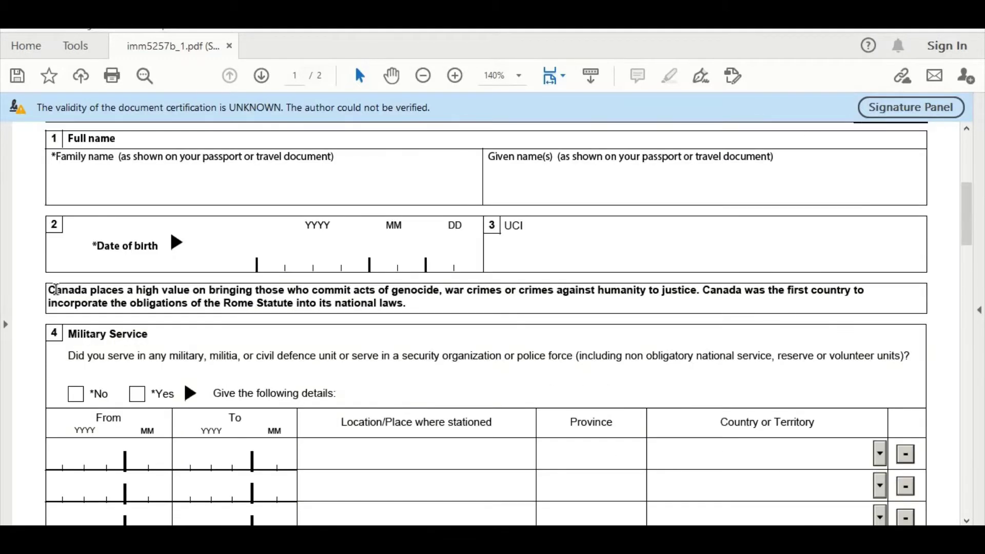
scroll(57, 290, down, 2)
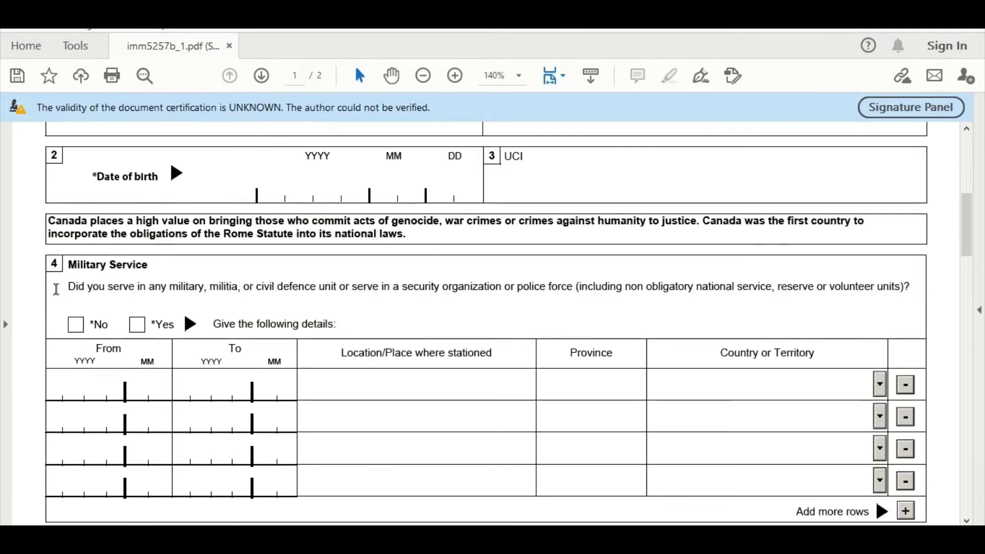
scroll(57, 290, up, 11)
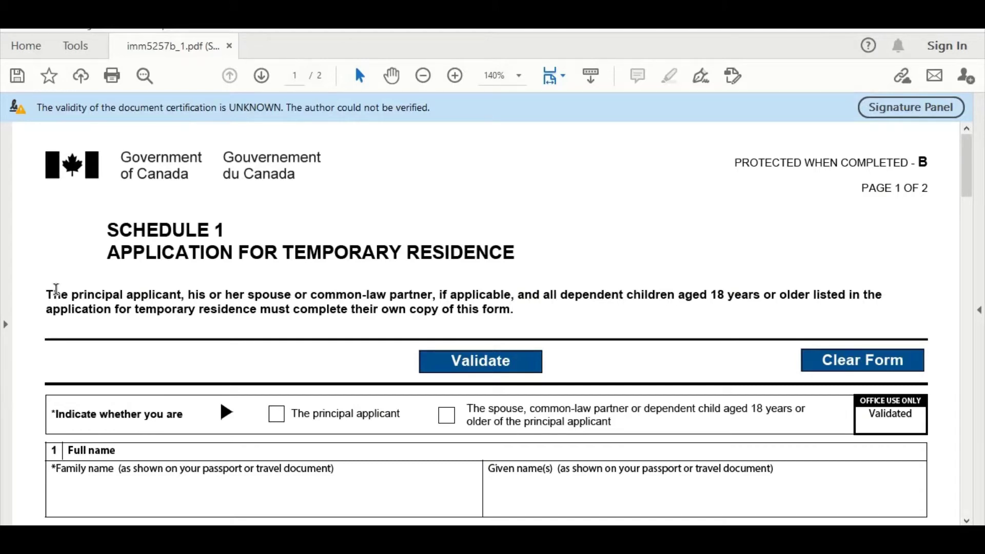
scroll(56, 289, down, 3)
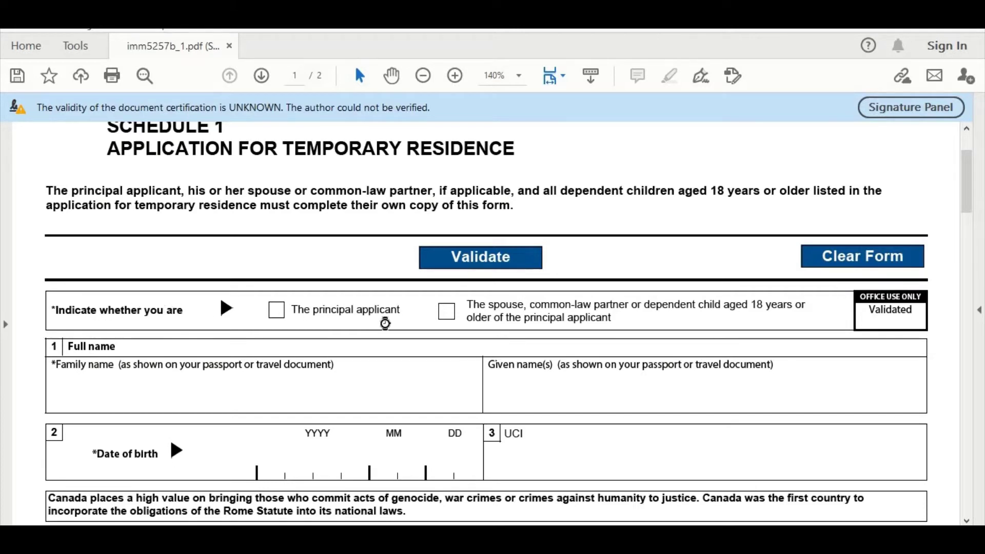
Tick 'The principal applicant', leaving it selected after trying the spouse option.
click(278, 316)
click(447, 312)
click(278, 311)
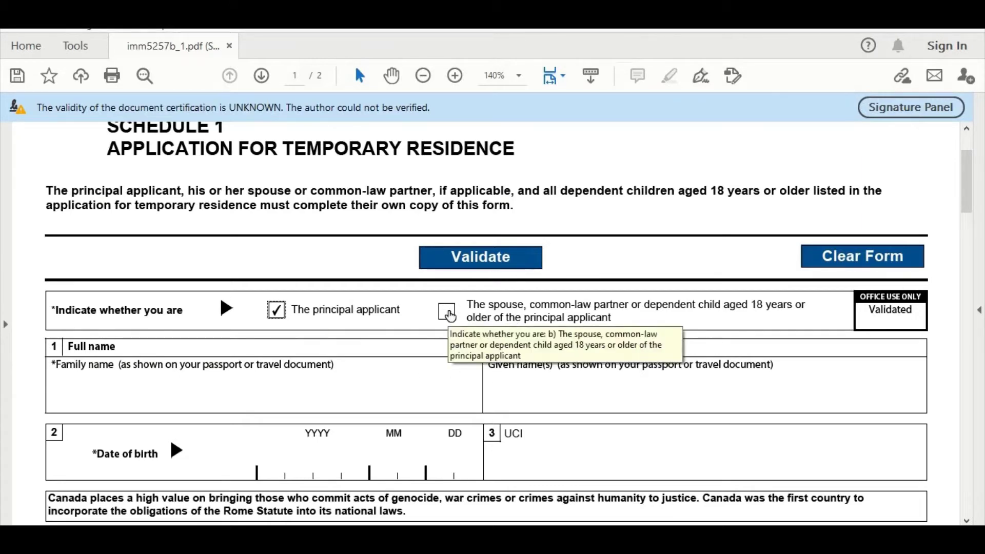
click(450, 313)
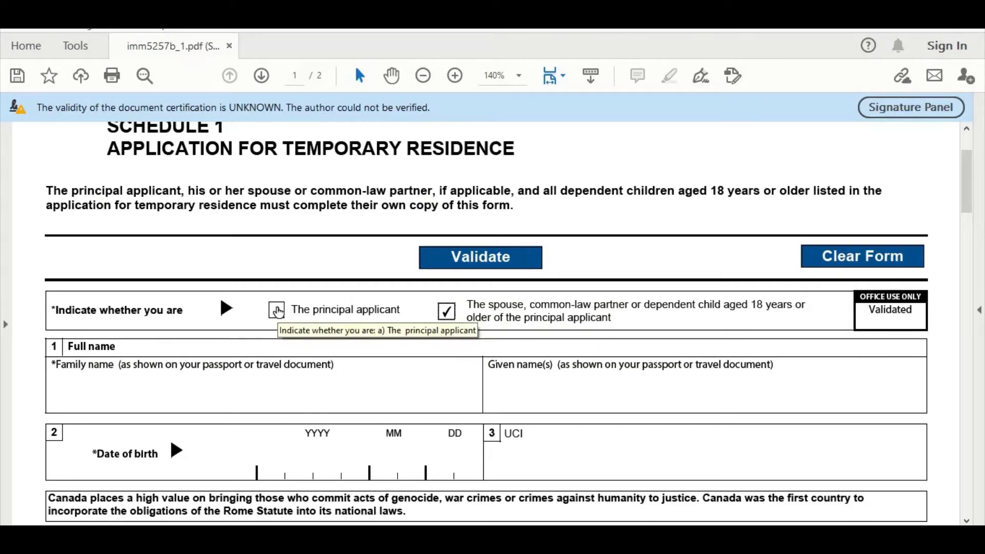
click(277, 310)
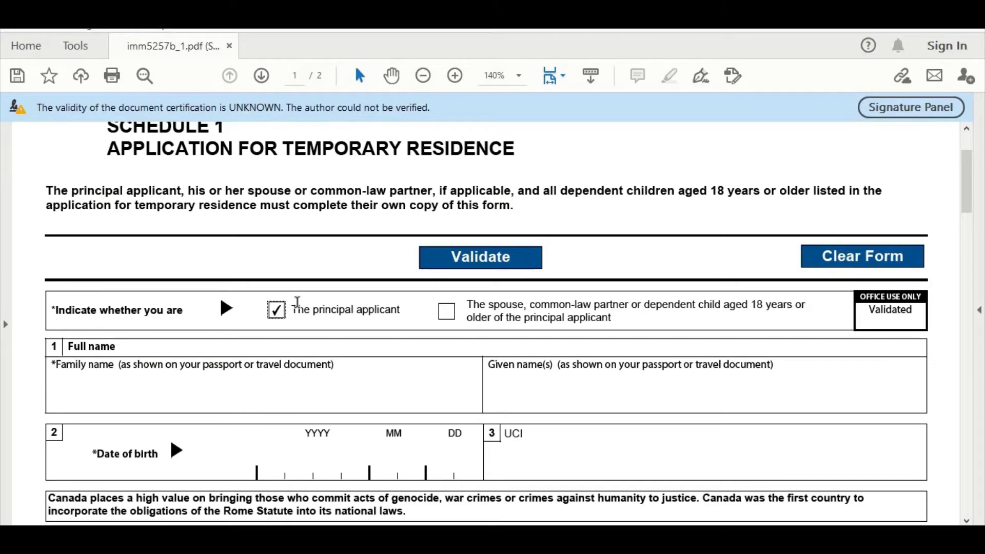
scroll(298, 305, down, 1)
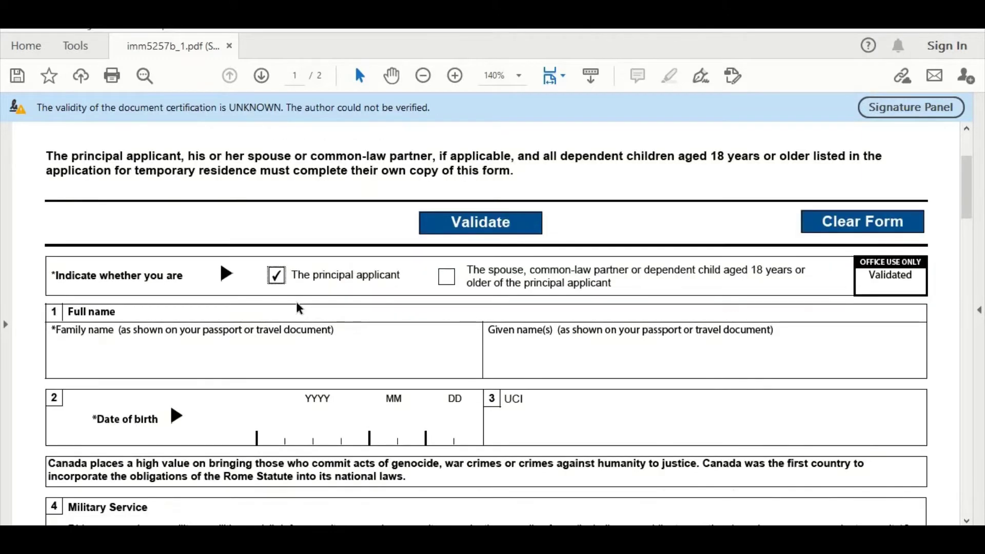
Enter the applicant's family name and given name.
click(85, 348)
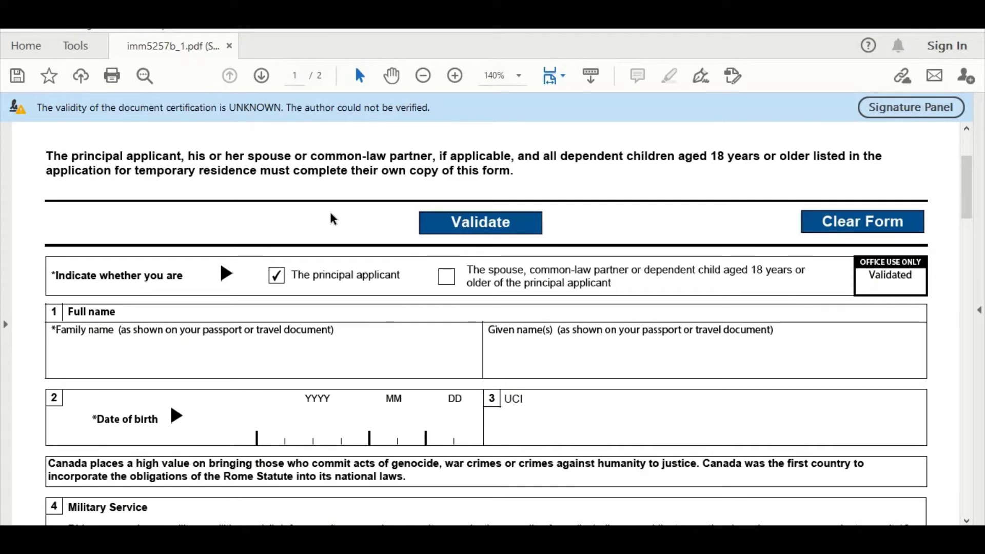
key(Tab)
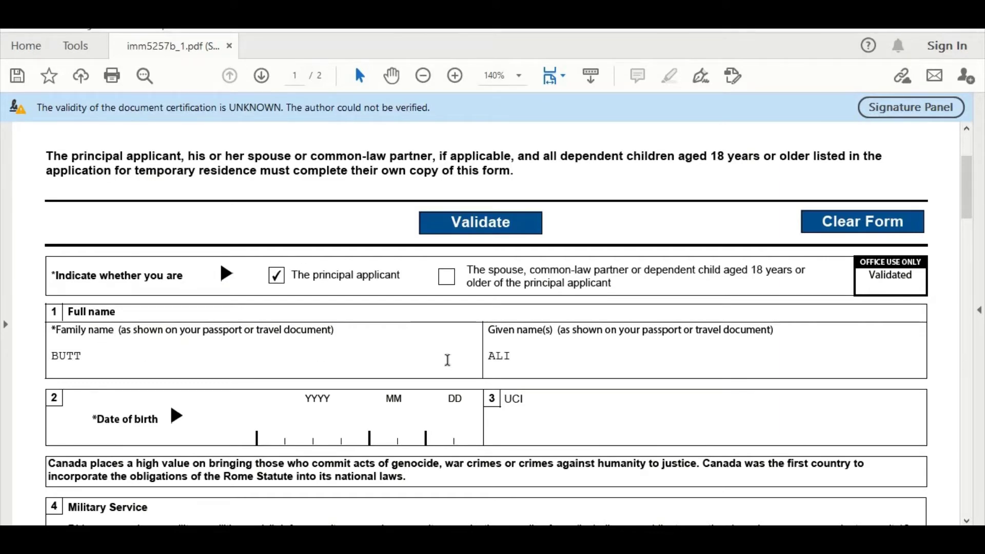
scroll(403, 362, down, 1)
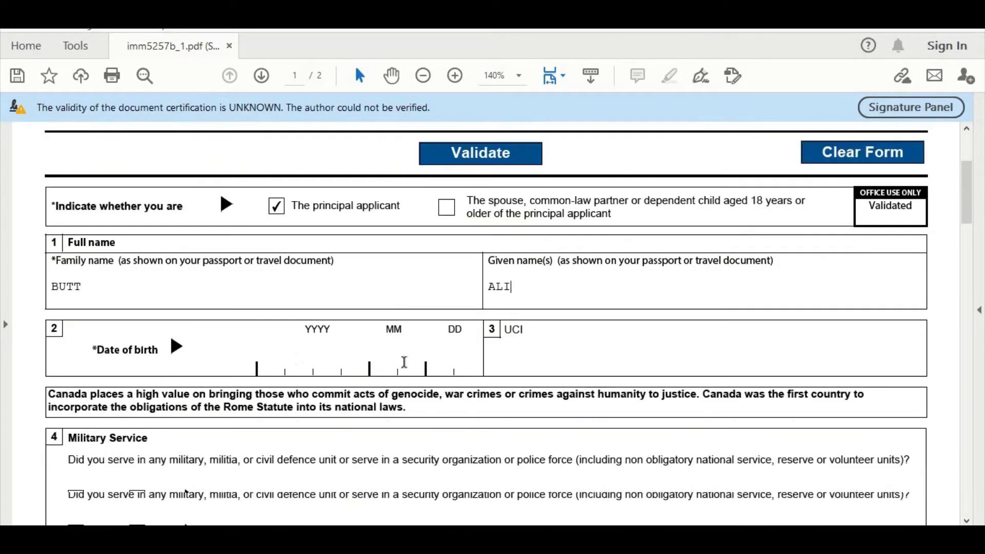
click(275, 367)
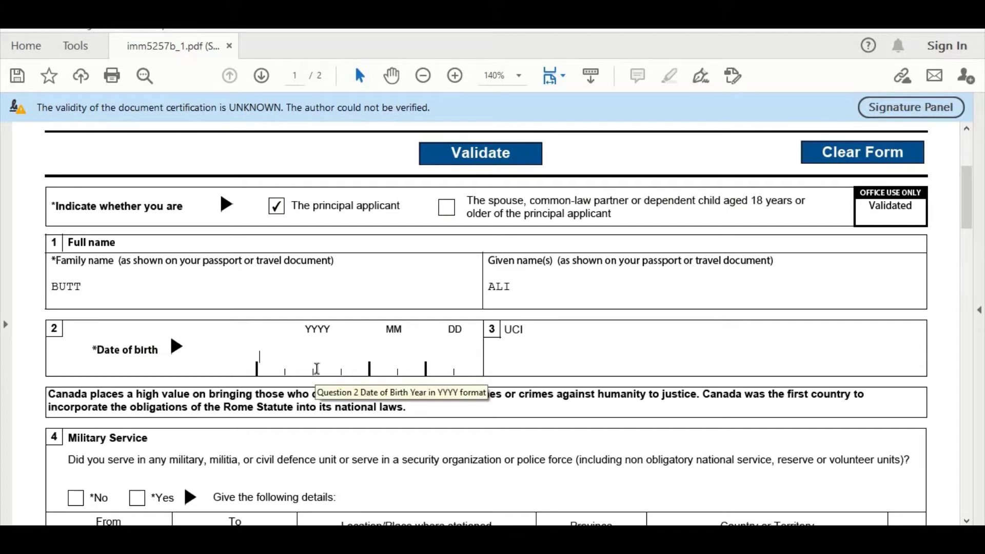
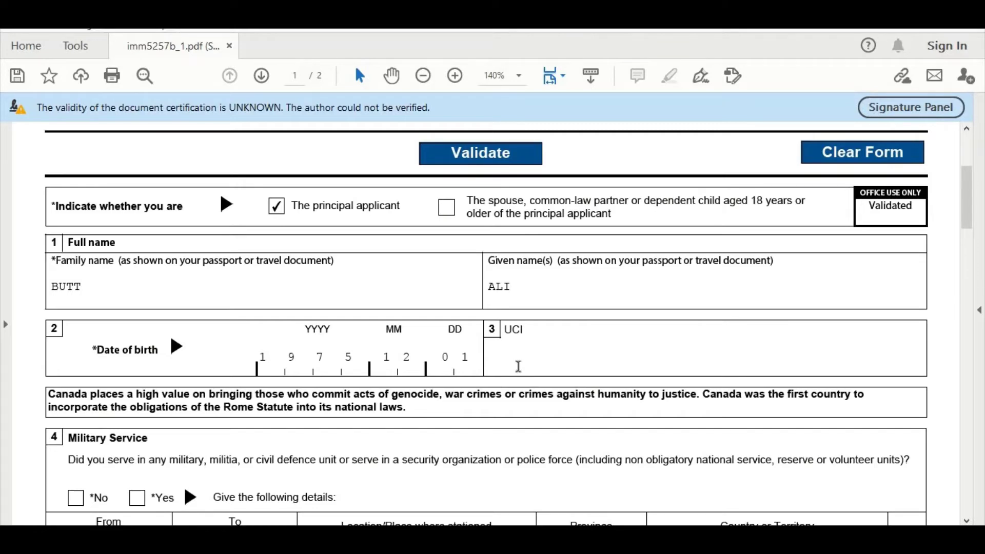
Answer No to the military service question.
scroll(519, 368, down, 1)
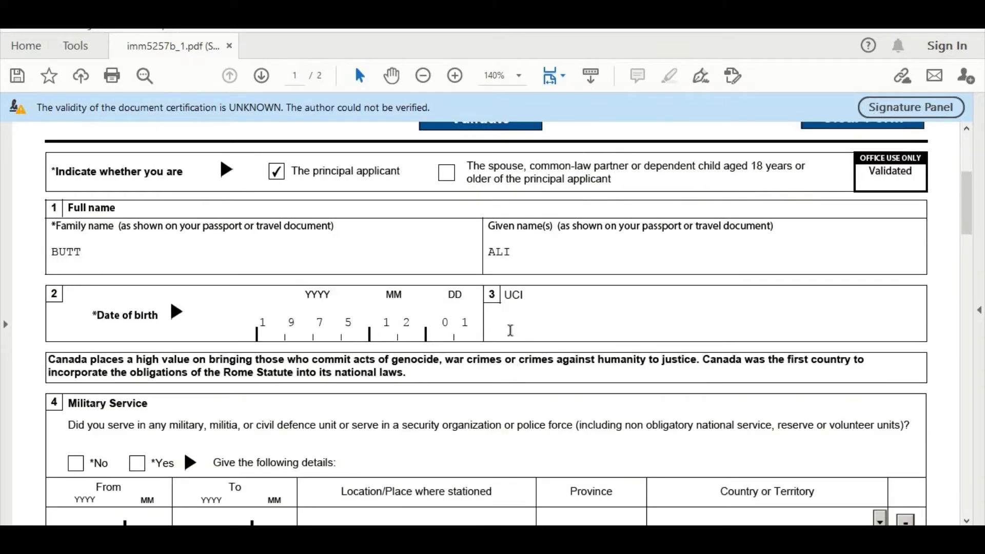
scroll(434, 308, down, 2)
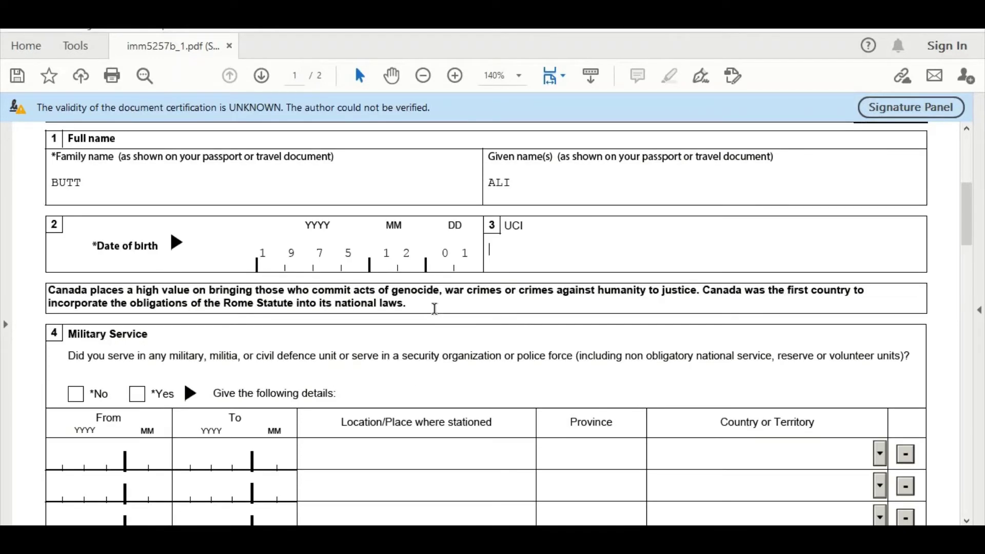
scroll(284, 349, down, 2)
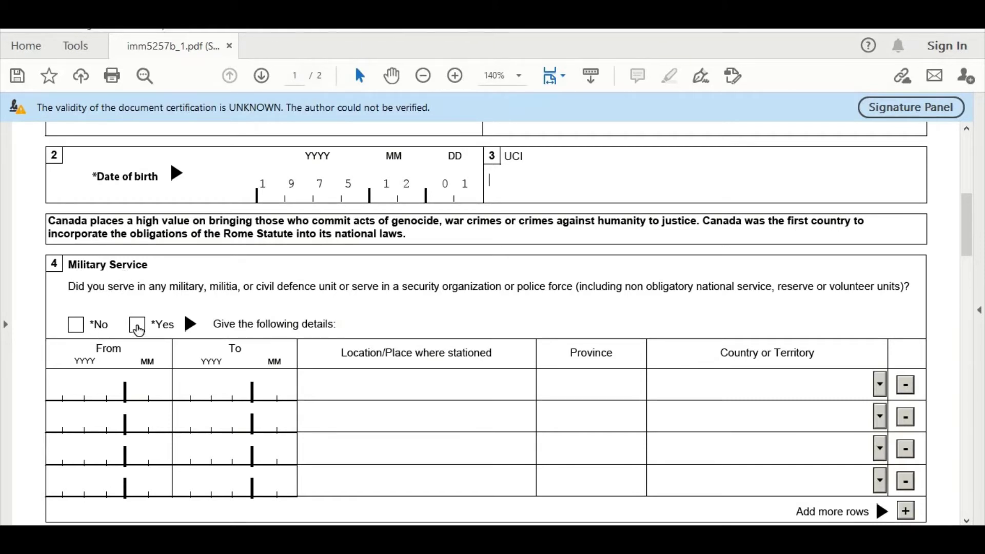
click(137, 326)
scroll(154, 339, down, 3)
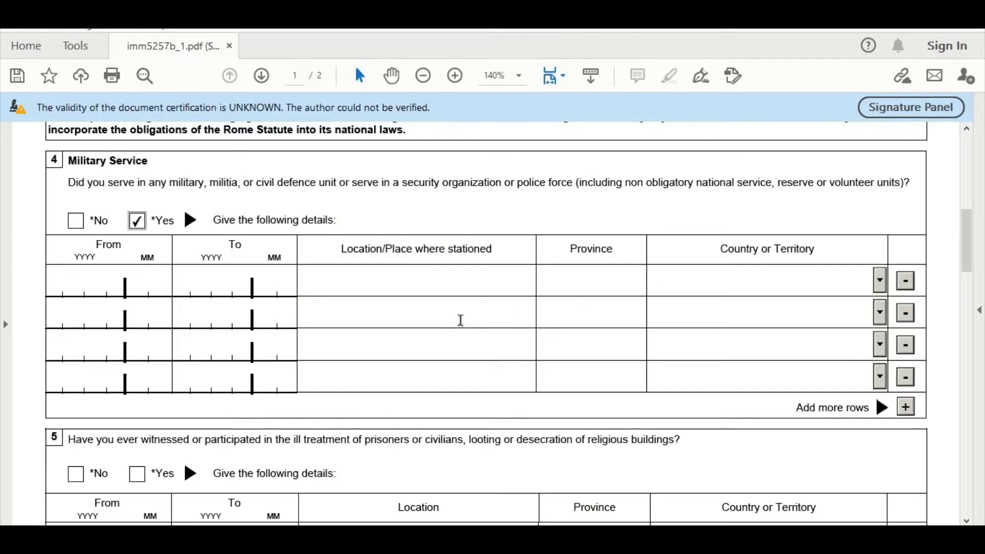
scroll(375, 320, up, 1)
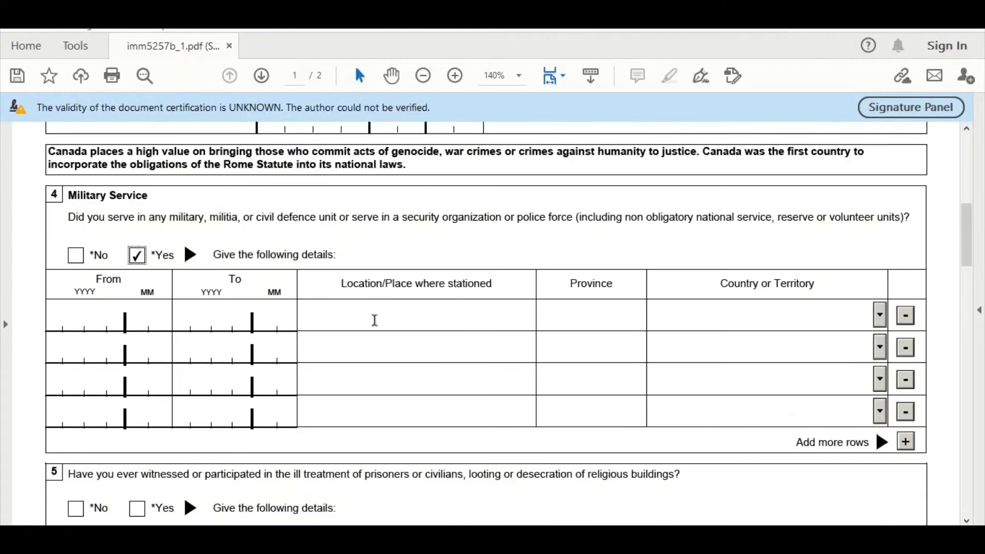
click(76, 256)
Answer No to the organization membership question.
scroll(226, 297, down, 1)
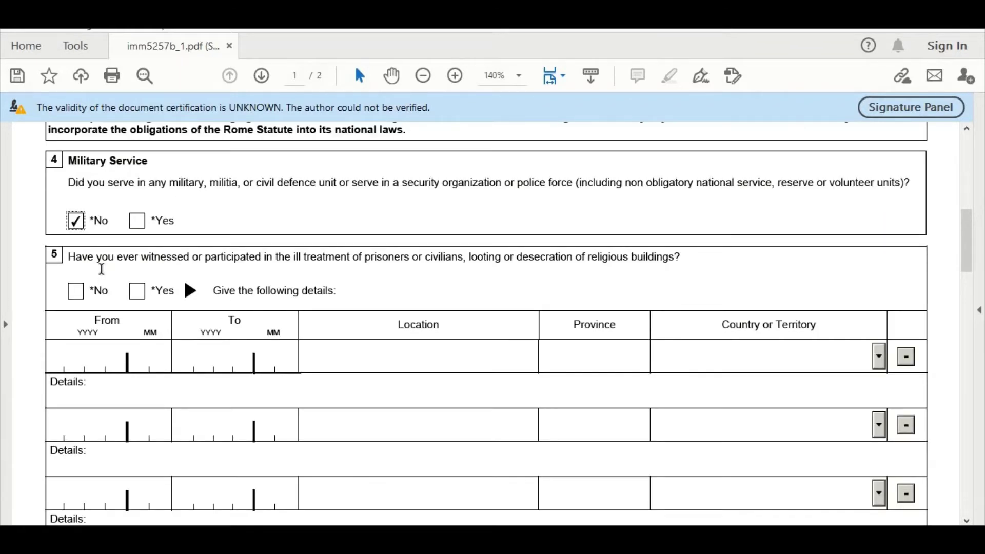
scroll(102, 269, down, 7)
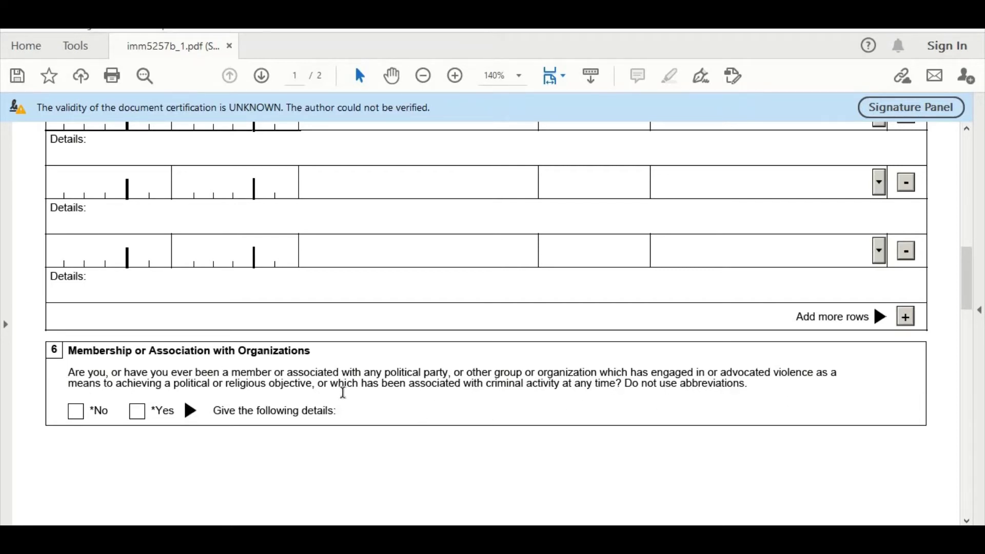
scroll(341, 391, down, 3)
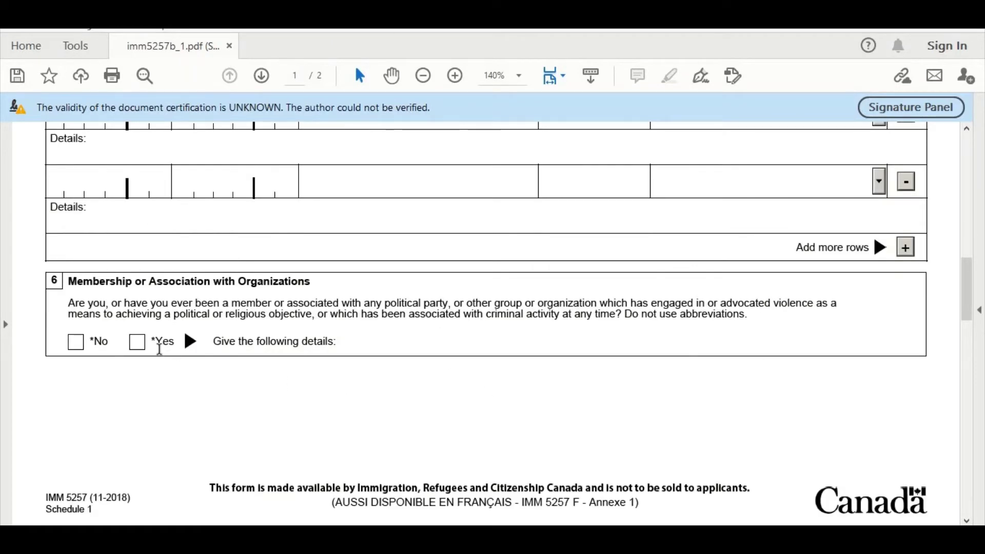
click(137, 345)
scroll(174, 383, down, 5)
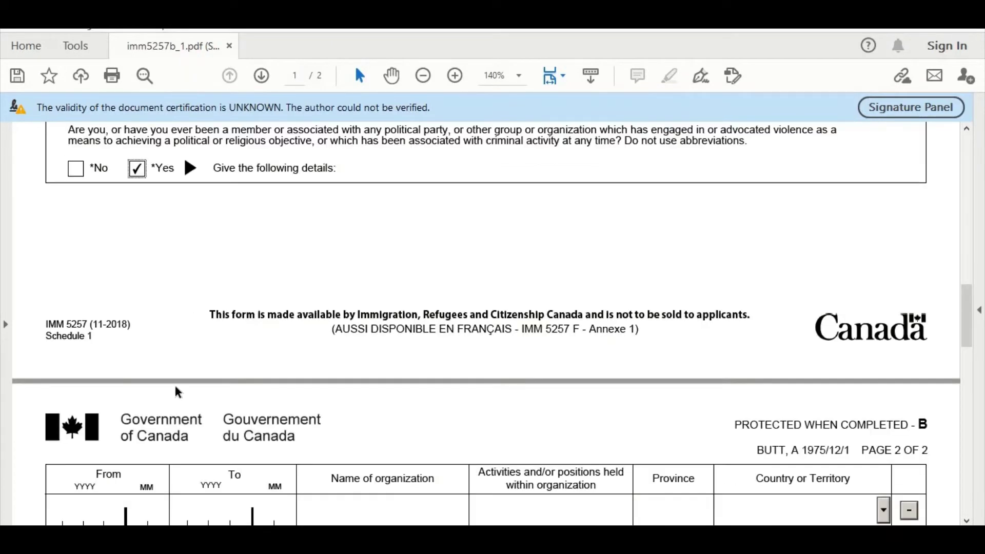
scroll(180, 408, up, 3)
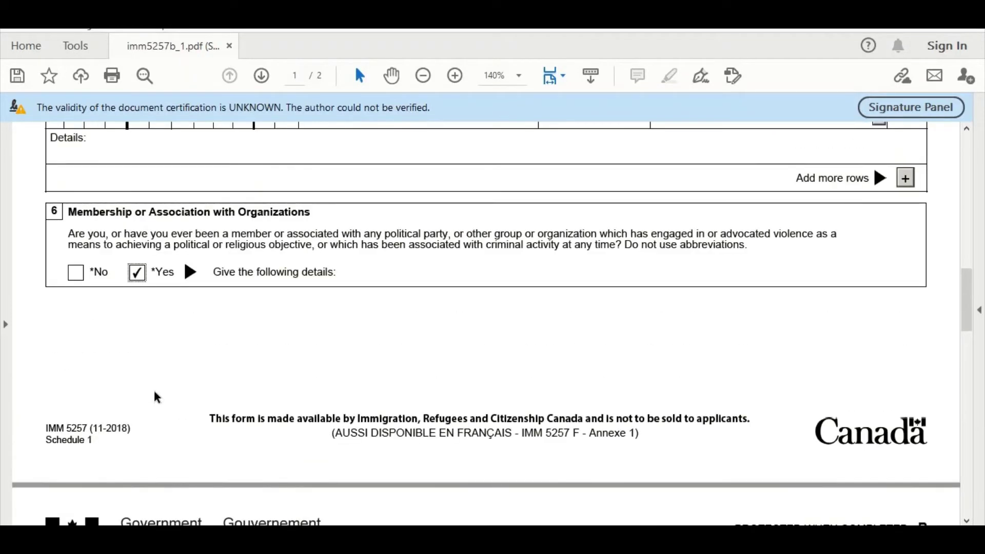
click(76, 275)
Answer No to the government positions question and bring Previous Travel into view.
scroll(234, 294, down, 3)
scroll(234, 297, down, 1)
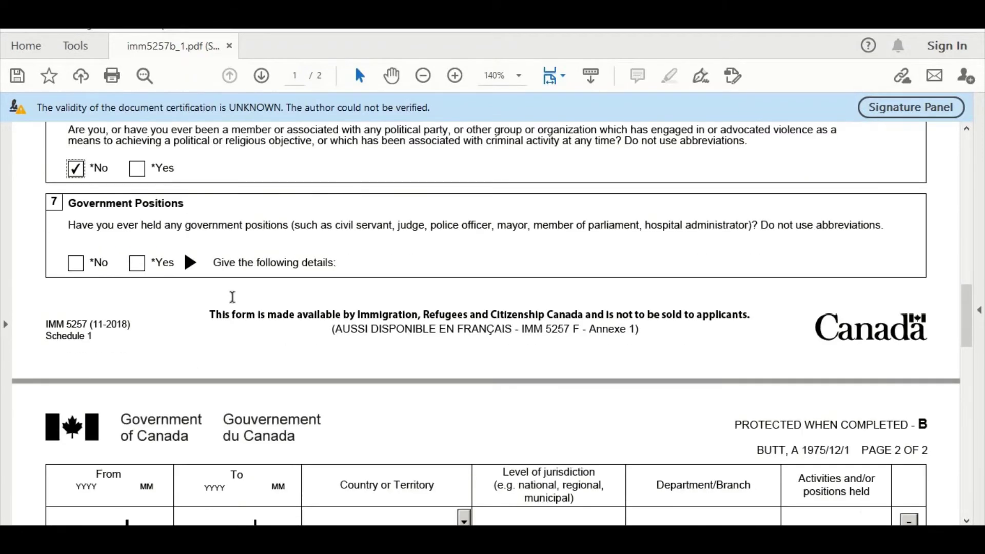
scroll(233, 298, up, 1)
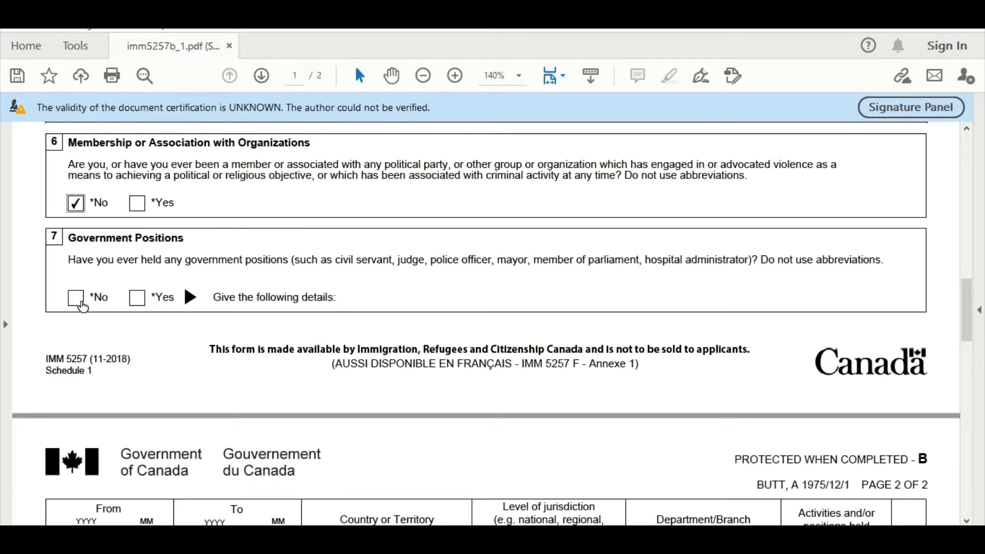
click(135, 302)
scroll(135, 321, down, 1)
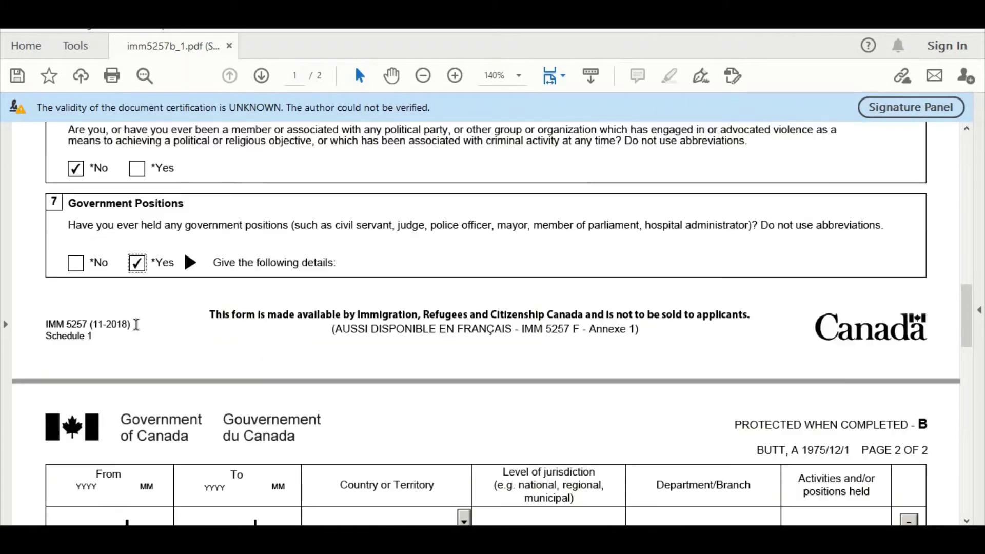
scroll(137, 324, down, 3)
scroll(215, 420, down, 2)
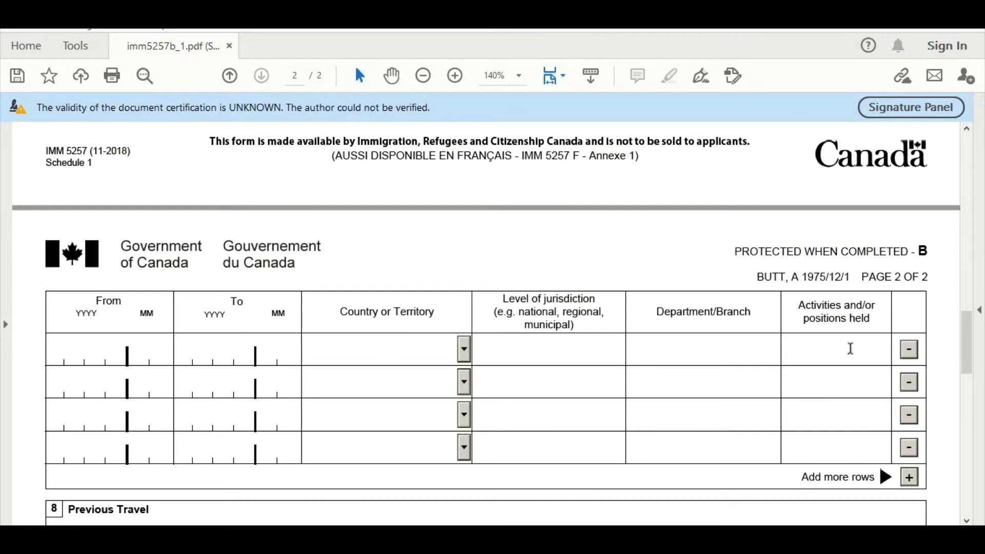
scroll(363, 334, up, 3)
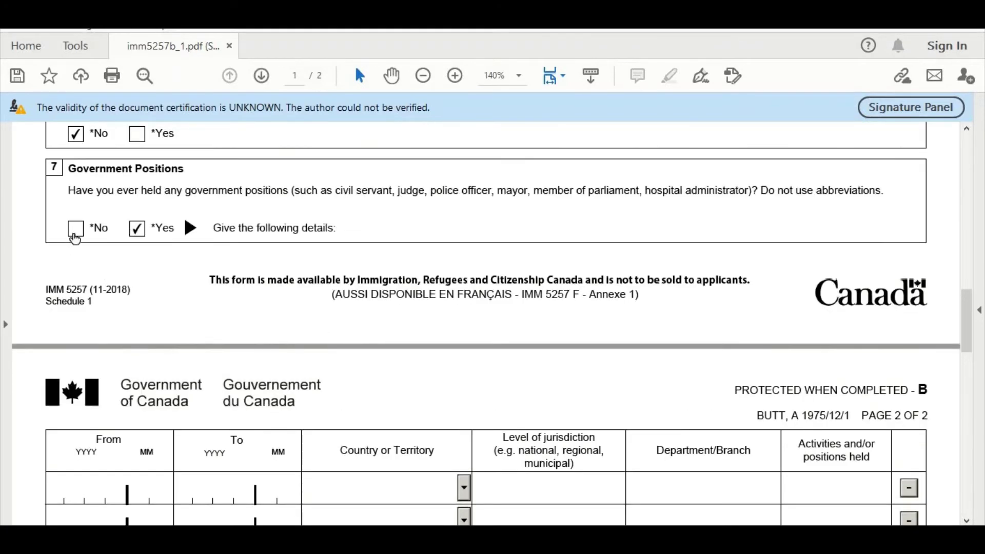
click(75, 238)
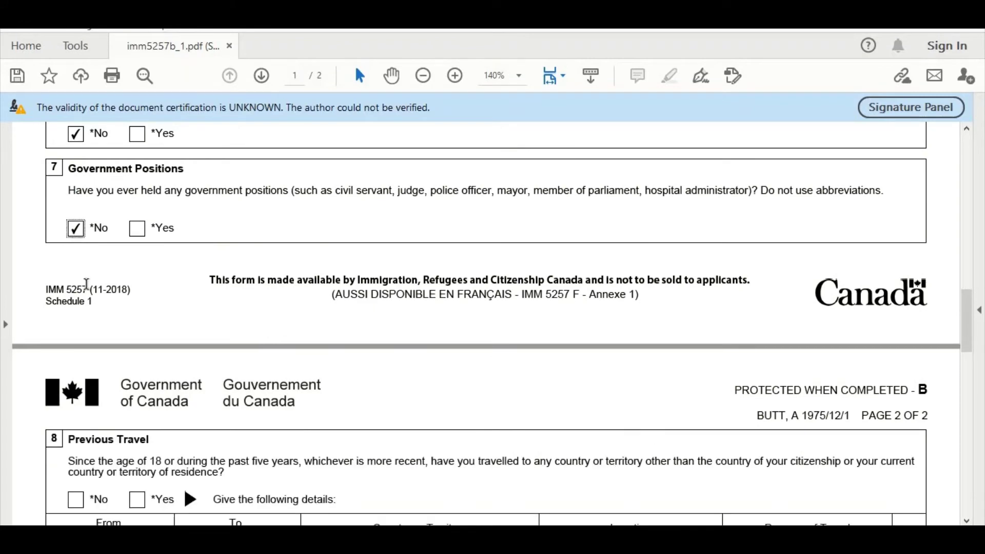
scroll(85, 281, down, 2)
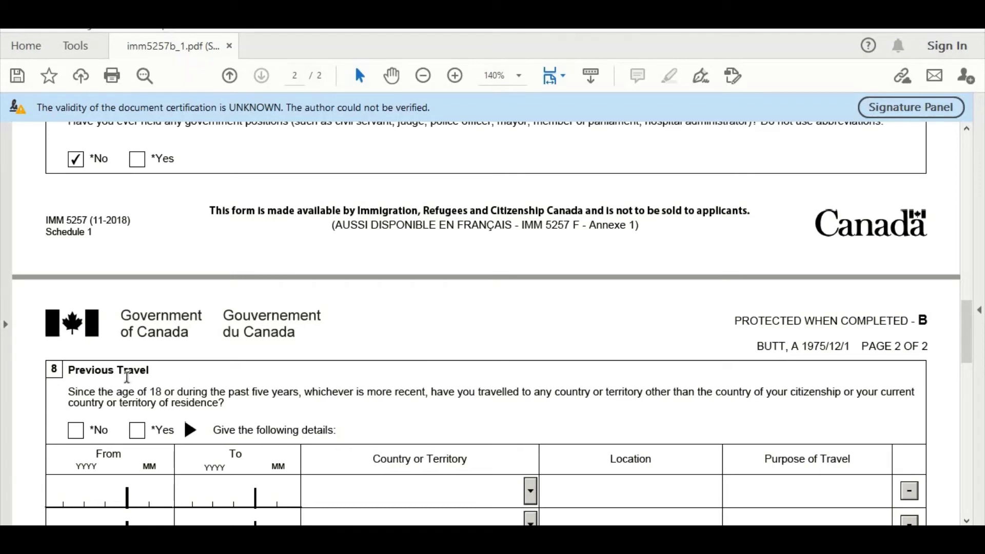
scroll(184, 347, down, 3)
scroll(372, 334, down, 7)
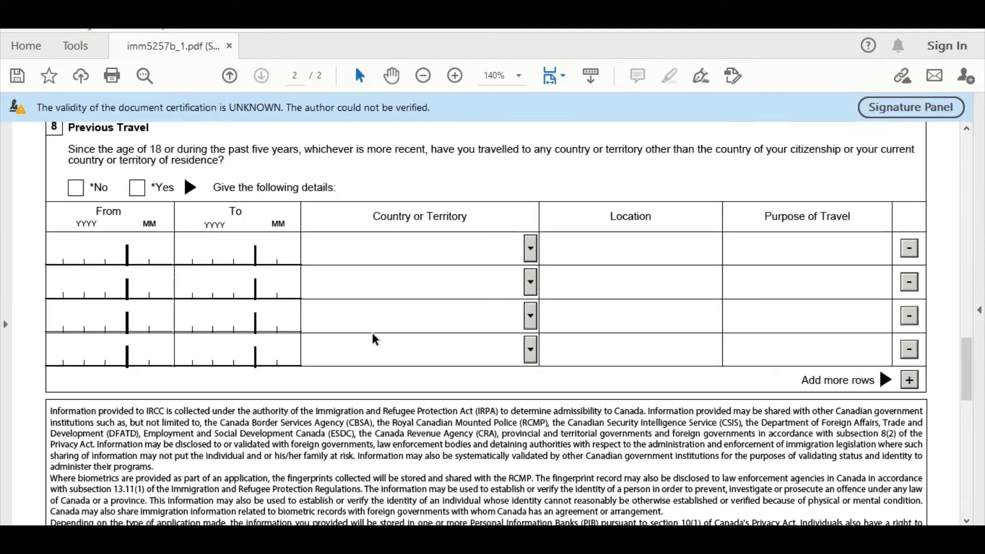
scroll(373, 339, up, 3)
scroll(130, 336, up, 3)
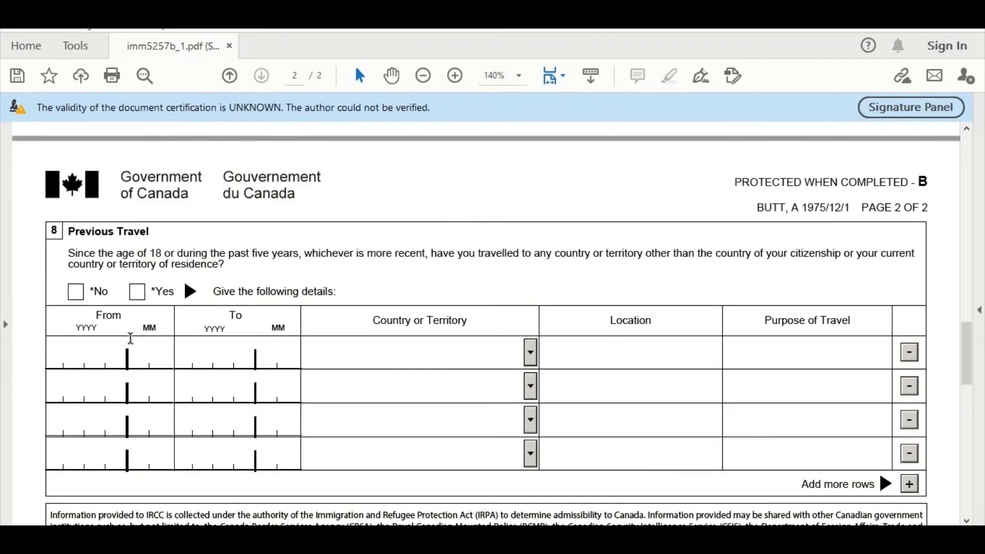
Tick Yes under Previous Travel and date the first trip From 2018/01 To 2018/01.
click(137, 292)
click(73, 347)
text(20)
text(15)
text(01)
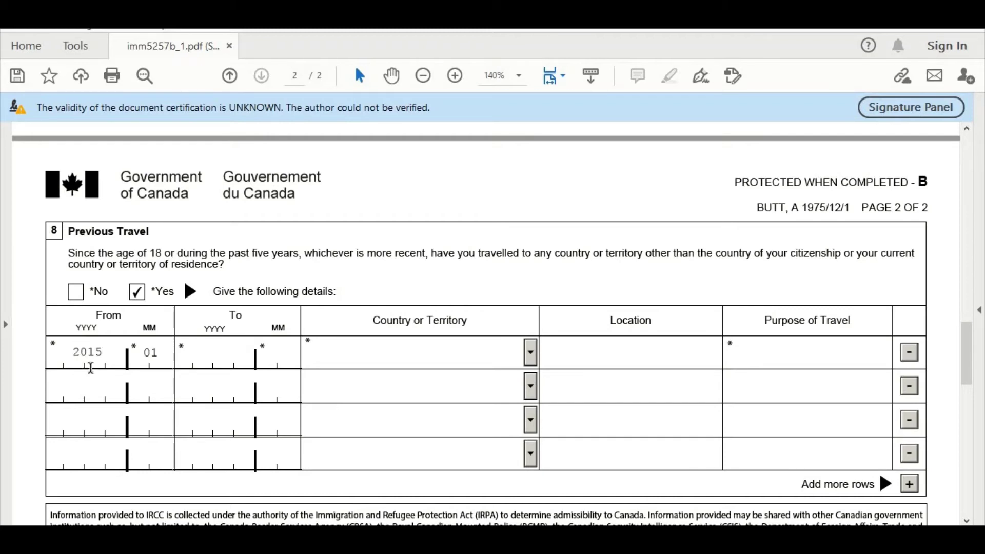
double_click(102, 352)
text(2018)
click(178, 358)
text(2018)
Select Sweden as the first trip's country.
click(531, 353)
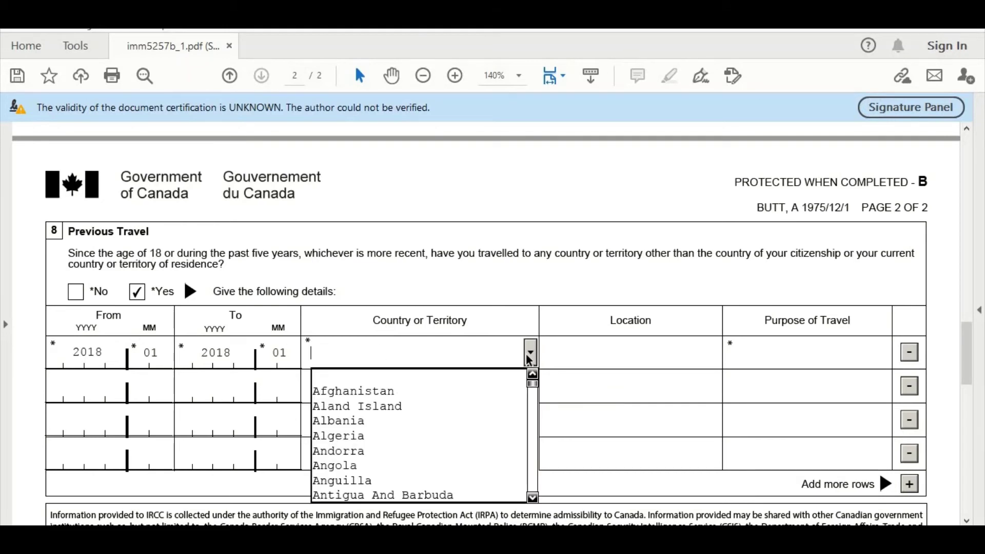
key(s)
key(w)
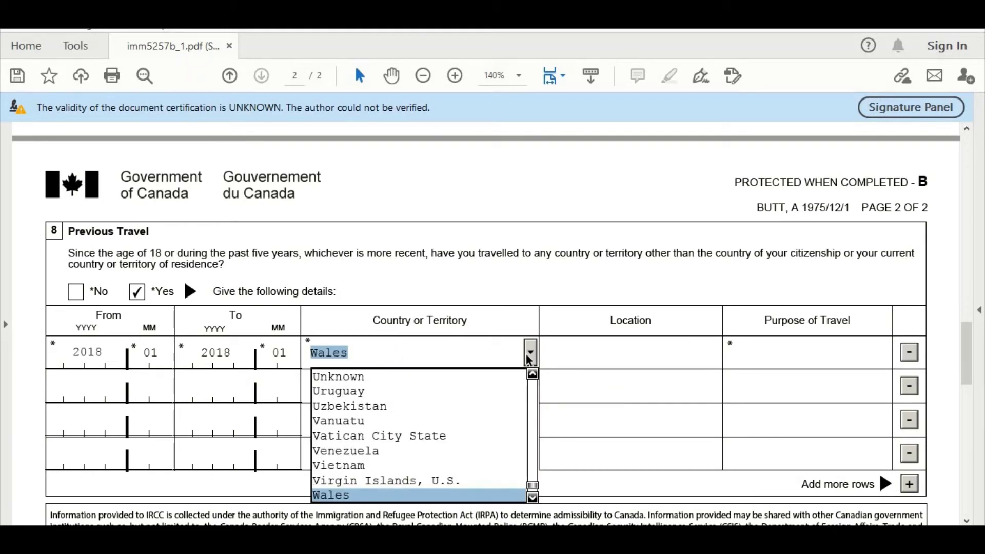
key(s)
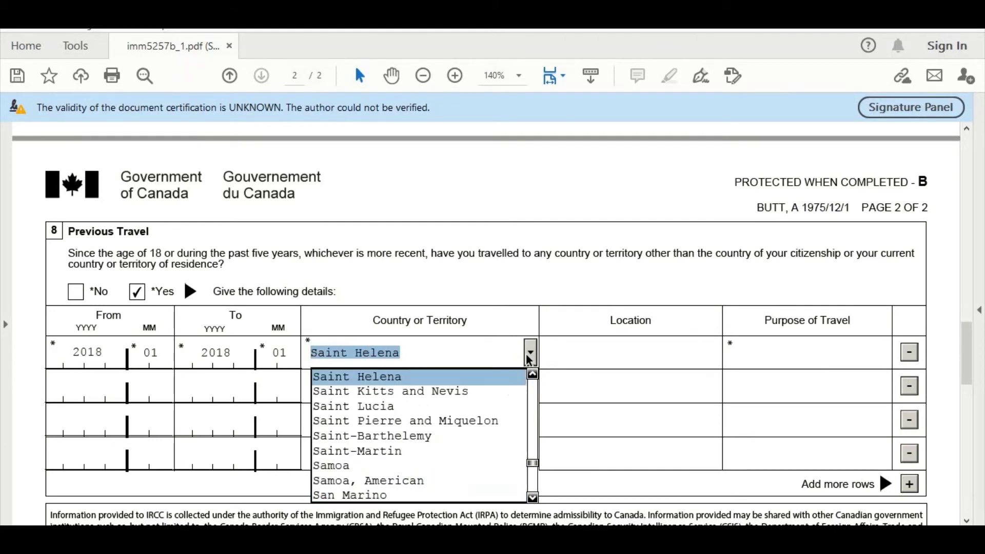
drag(532, 498, 532, 498)
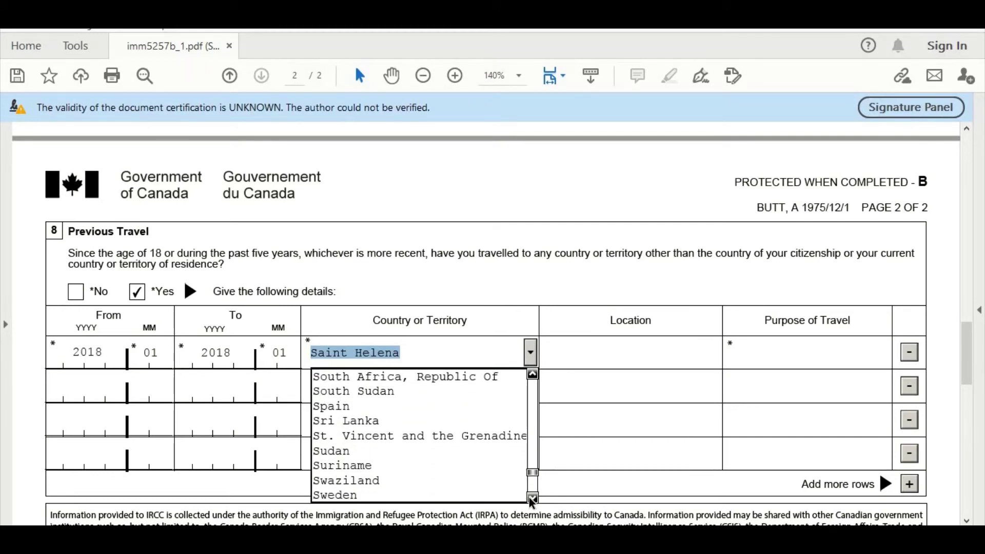
click(380, 495)
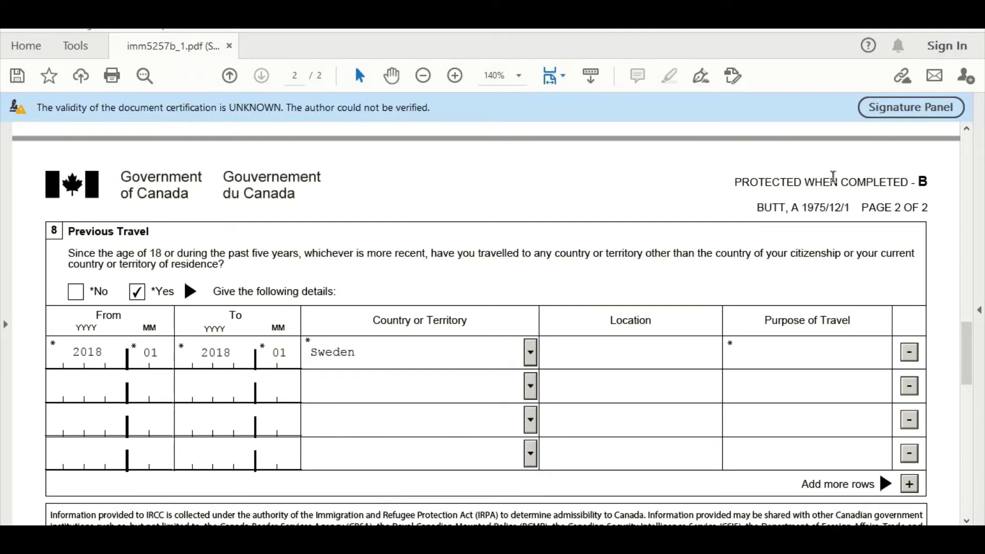
Enter STOCKHOLME as the location and TOURISM as the purpose of travel.
text(STOCKHOLME)
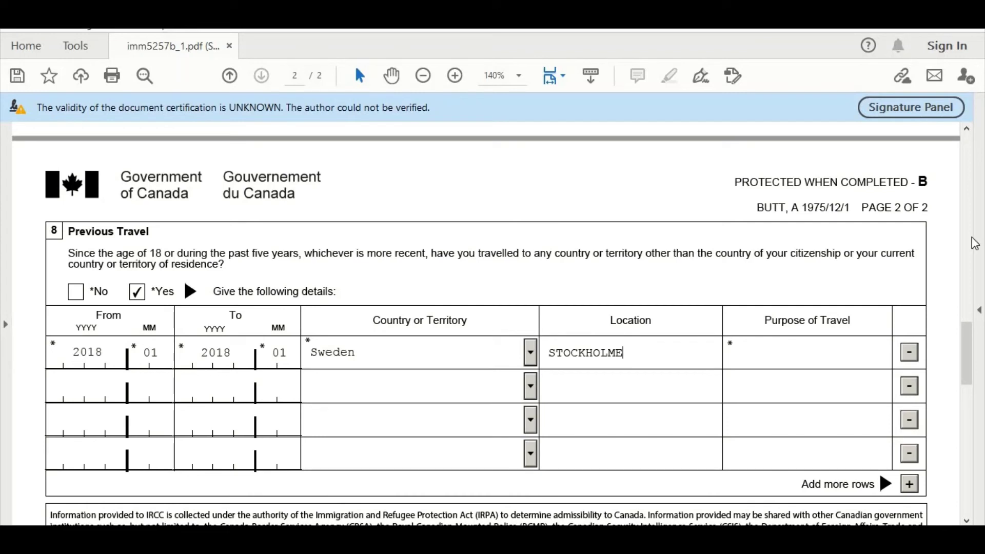
click(844, 356)
text(TOURISM)
scroll(449, 361, down, 2)
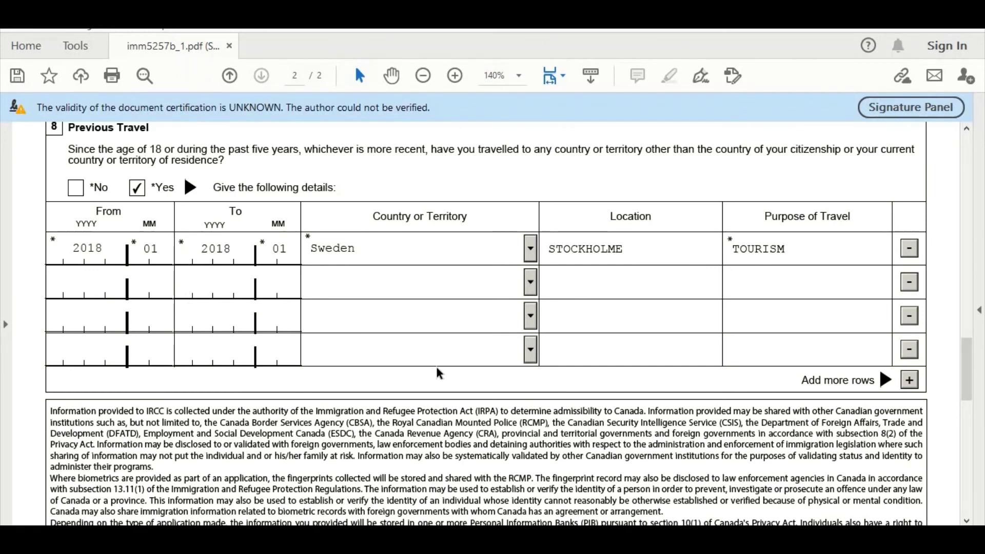
Add a fifth empty Previous Travel row.
click(910, 379)
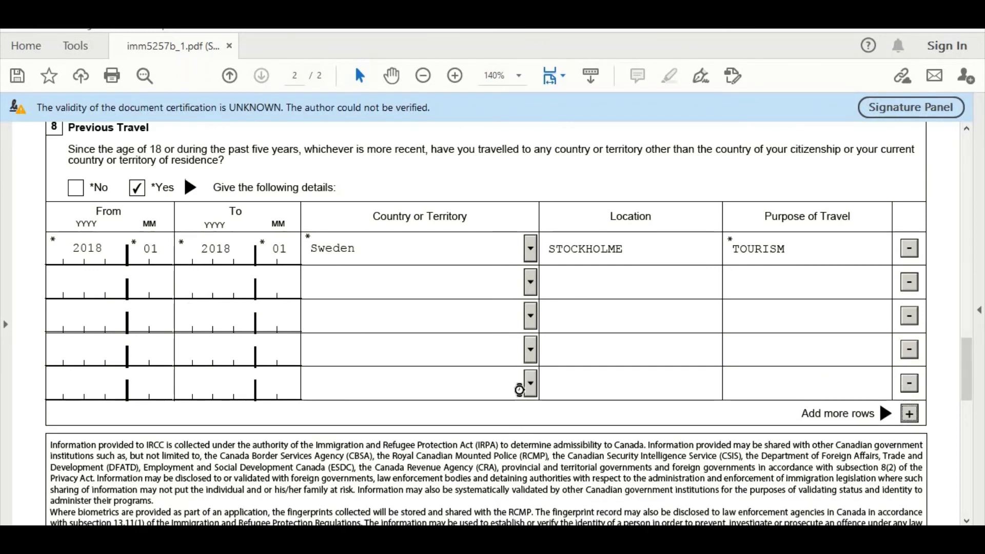
scroll(462, 308, down, 3)
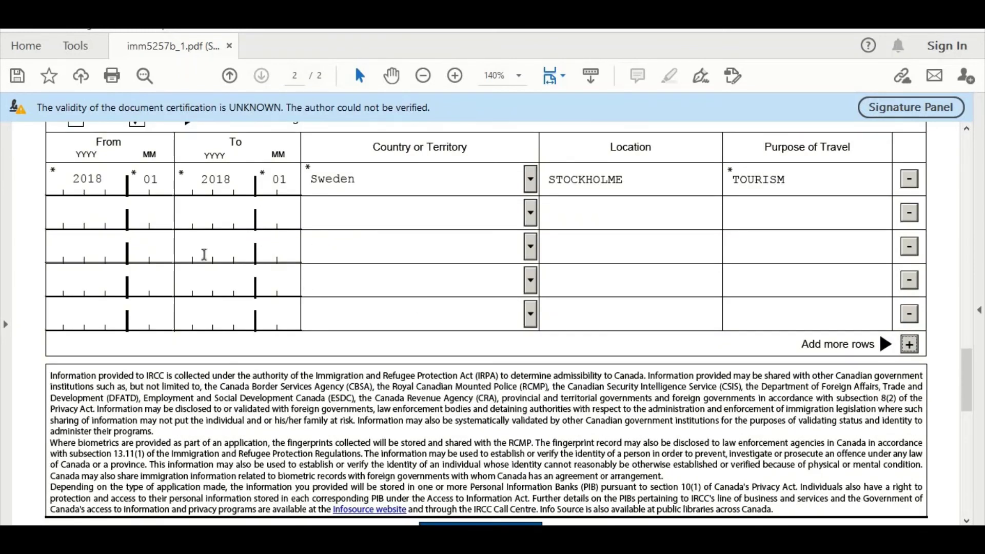
scroll(203, 254, down, 3)
scroll(695, 323, up, 5)
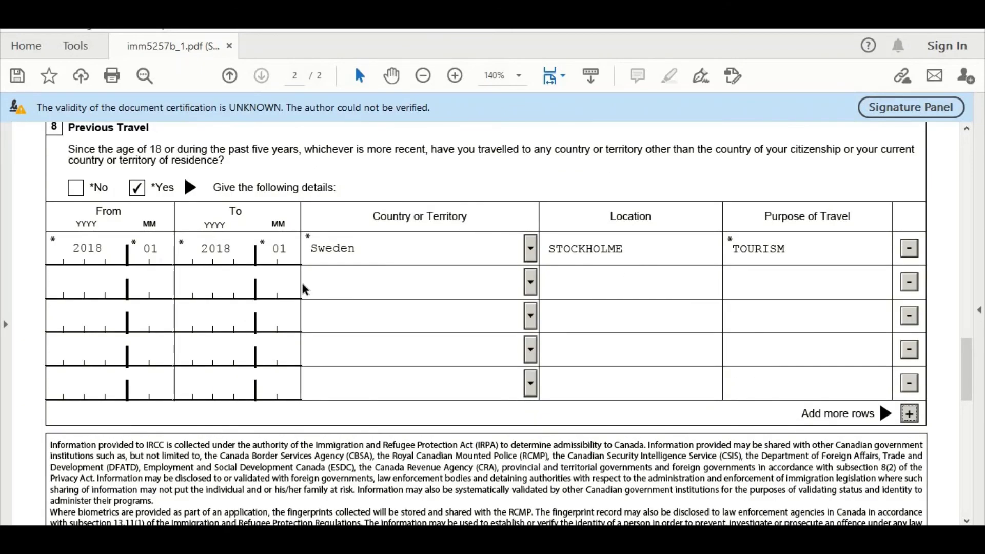
scroll(302, 282, down, 5)
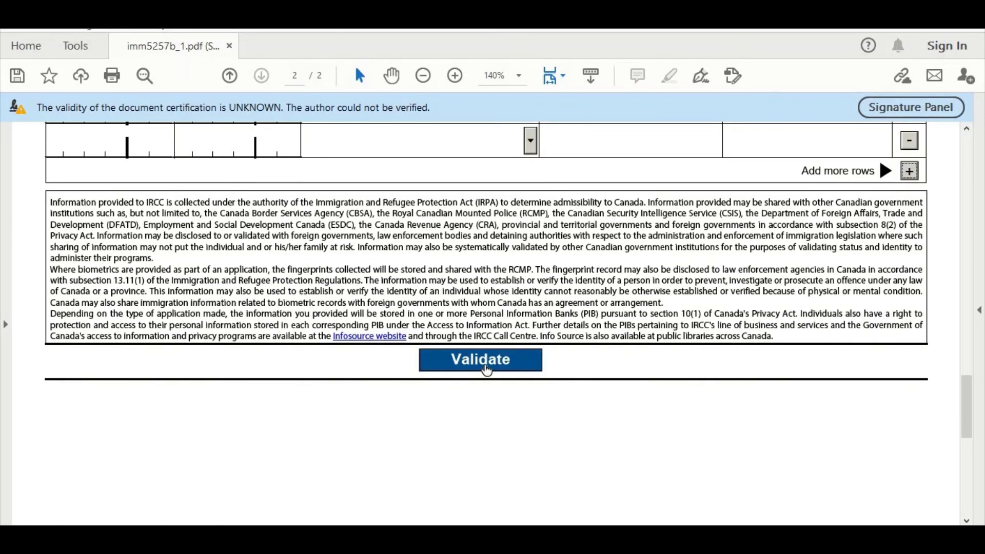
Validate the form, dismiss the error, and answer No to the section 5 ill-treatment question.
click(485, 365)
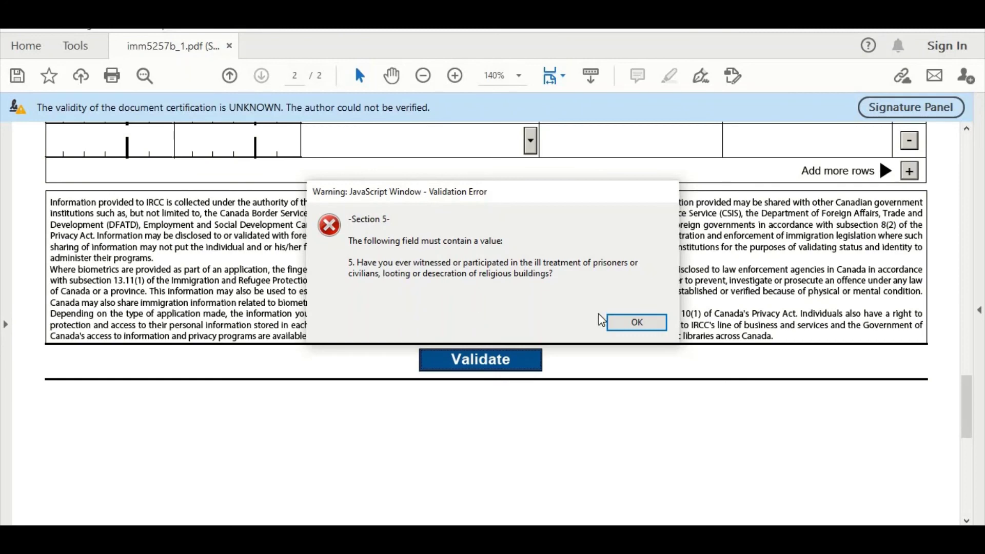
click(627, 322)
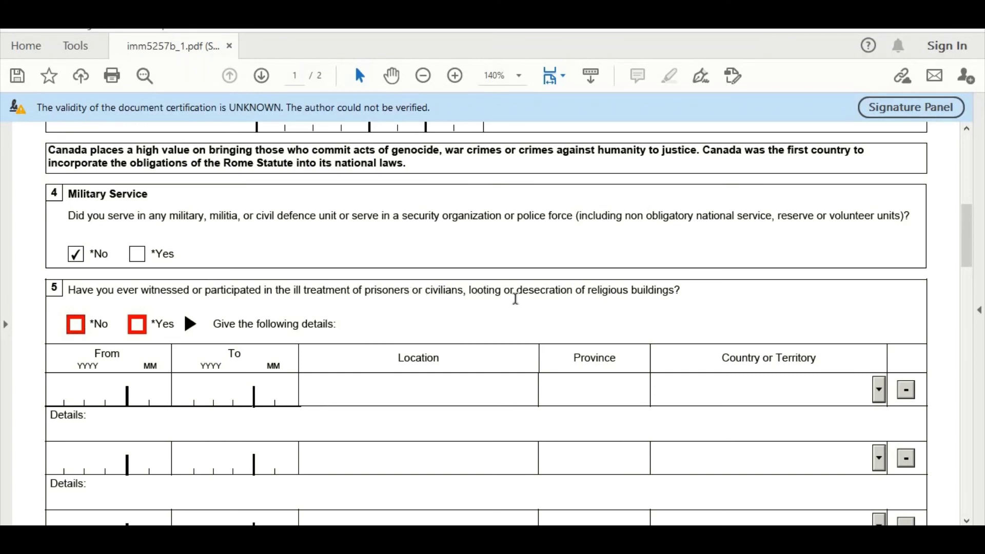
click(71, 331)
scroll(70, 331, down, 20)
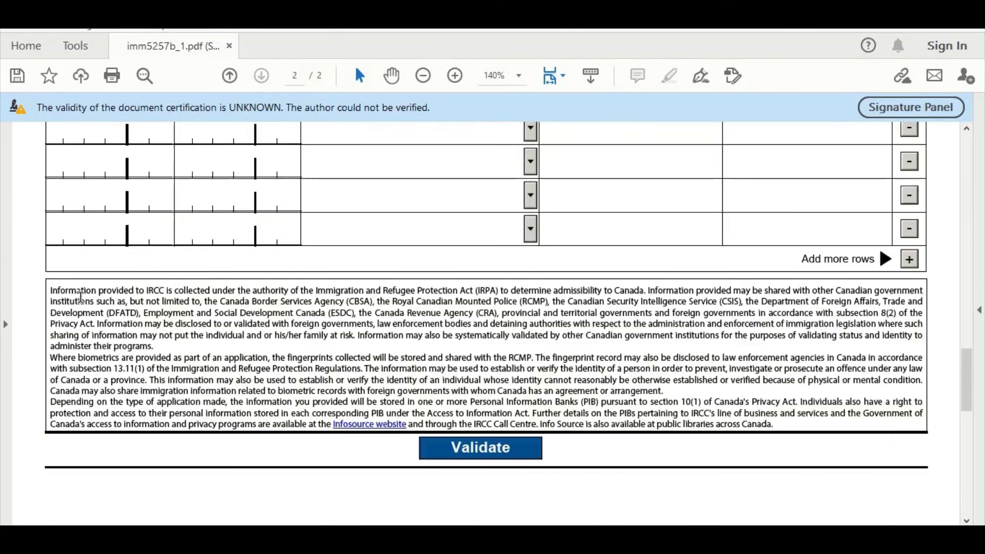
Validate the form again and close the success message.
click(444, 250)
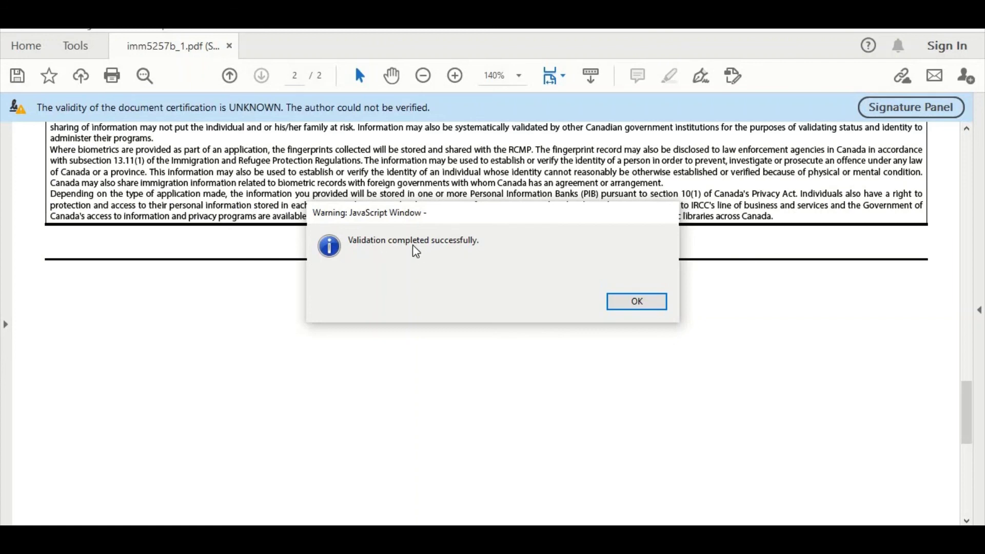
click(627, 303)
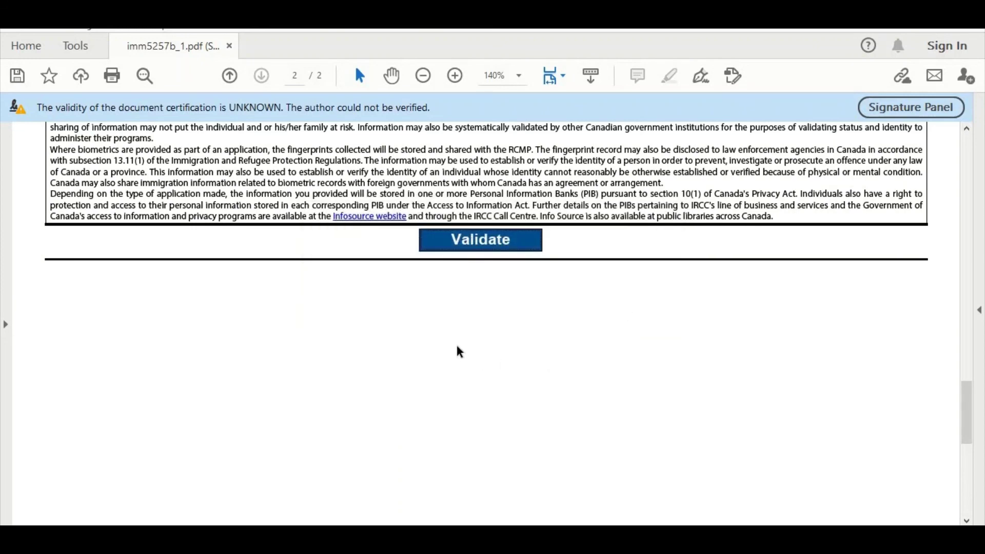
scroll(458, 349, up, 10)
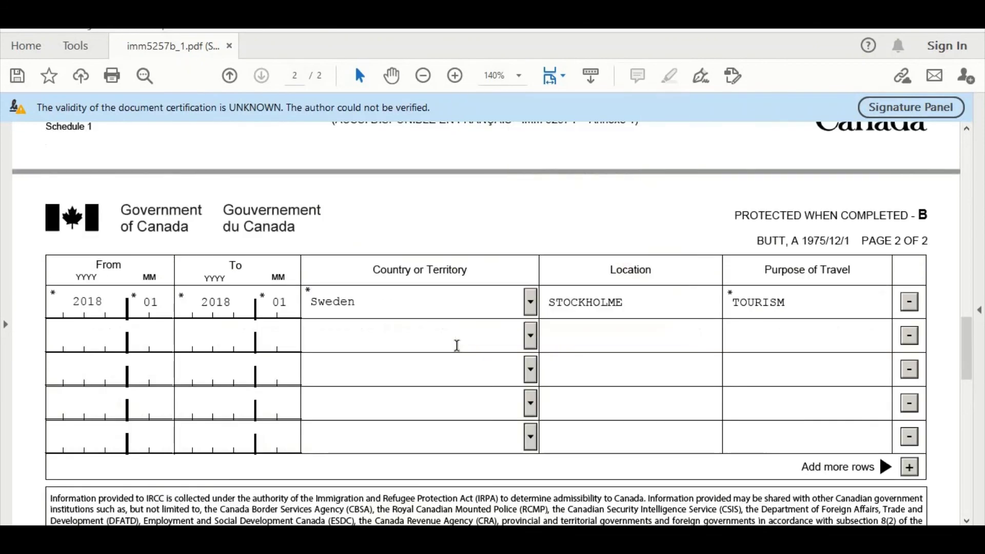
scroll(457, 345, up, 10)
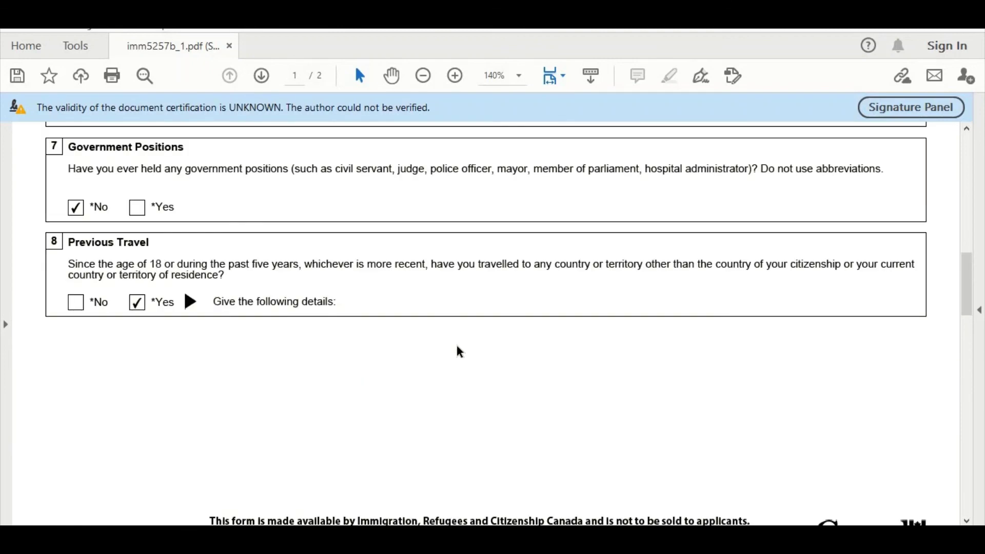
scroll(460, 352, up, 10)
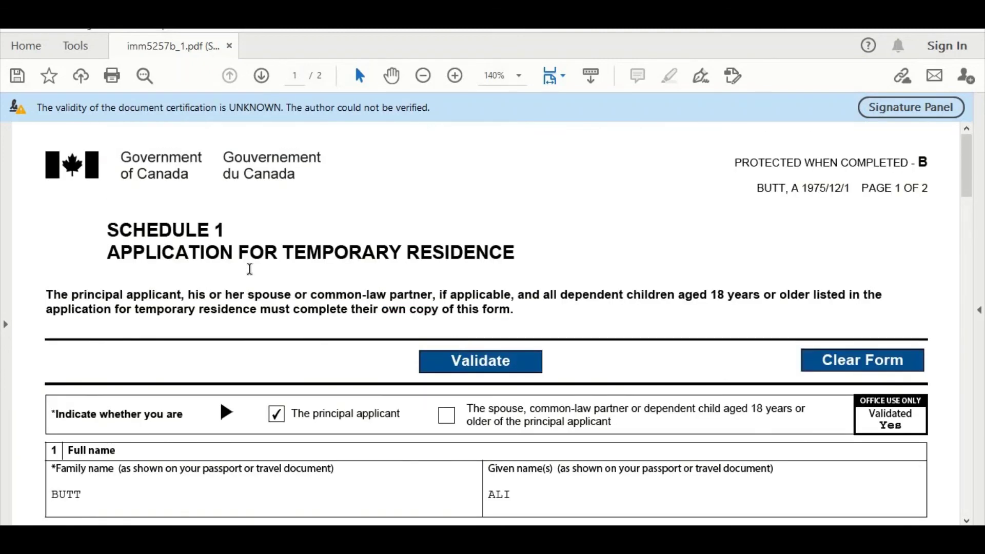